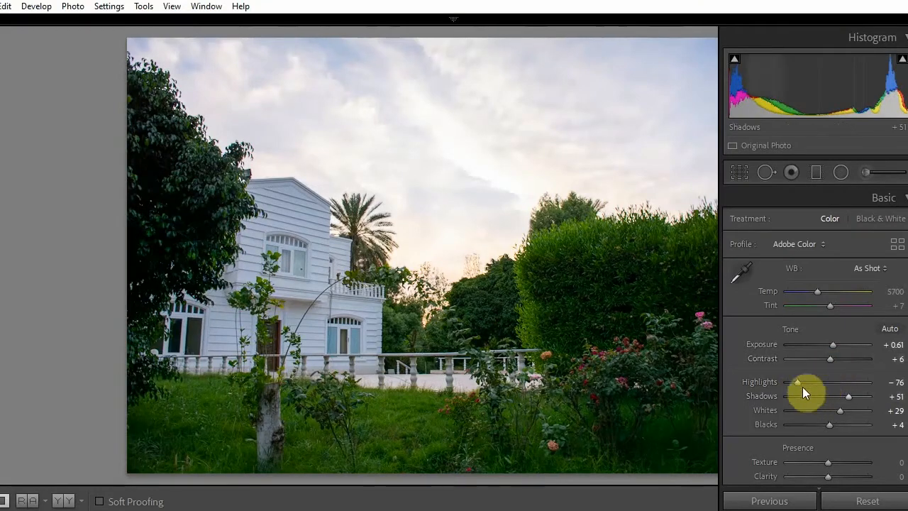
# Raise the photo's overall saturation to +27 in the basic adjustments
pyautogui.scroll(-3, 802, 394)
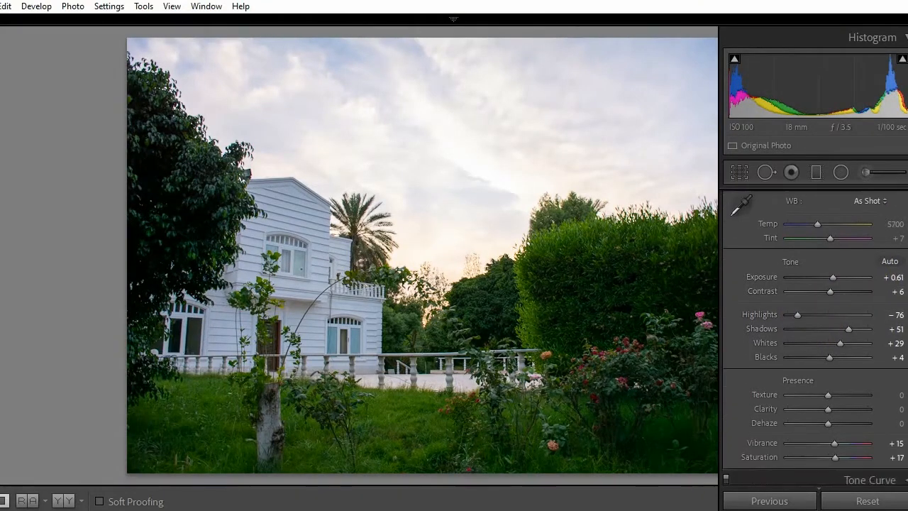
pyautogui.scroll(-4, 815, 338)
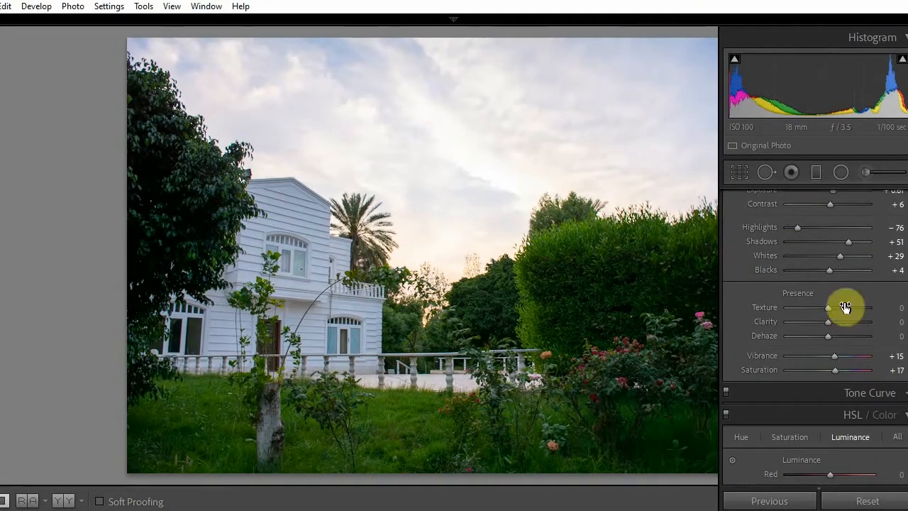
pyautogui.press('Up')
pyautogui.press('Up')
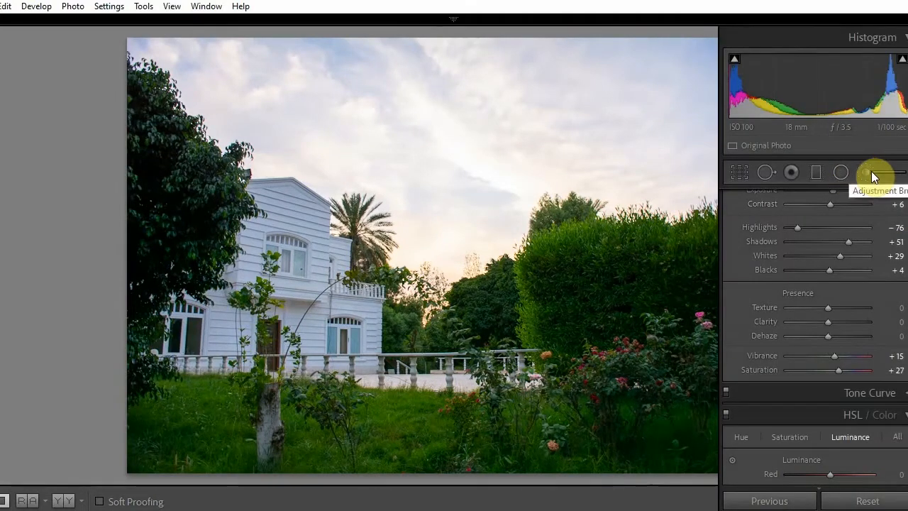
# Paint an Adjustment Brush mask over the whole sky above the house and hedge
pyautogui.click(872, 175)
pyautogui.press('h')
pyautogui.moveTo(704, 95)
pyautogui.mouseDown()
pyautogui.moveTo(637, 49)
pyautogui.moveTo(613, 59)
pyautogui.moveTo(619, 87)
pyautogui.mouseUp()
pyautogui.moveTo(902, 258)
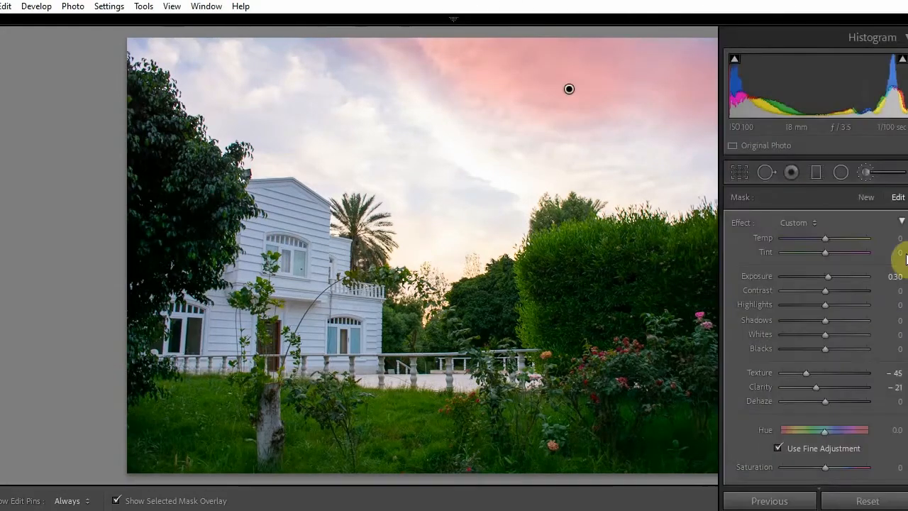
pyautogui.scroll(-3, 887, 376)
pyautogui.press('h')
pyautogui.press('h')
pyautogui.press('h')
pyautogui.moveTo(293, 10)
pyautogui.mouseDown()
pyautogui.moveTo(181, 13)
pyautogui.moveTo(469, 80)
pyautogui.moveTo(435, 121)
pyautogui.moveTo(473, 106)
pyautogui.moveTo(542, 131)
pyautogui.moveTo(628, 116)
pyautogui.moveTo(725, 145)
pyautogui.moveTo(605, 91)
pyautogui.moveTo(360, 64)
pyautogui.moveTo(229, 14)
pyautogui.moveTo(247, 51)
pyautogui.moveTo(186, 34)
pyautogui.moveTo(279, 90)
pyautogui.moveTo(356, 117)
pyautogui.moveTo(431, 206)
pyautogui.moveTo(482, 146)
pyautogui.moveTo(578, 123)
pyautogui.moveTo(612, 157)
pyautogui.moveTo(684, 144)
pyautogui.moveTo(525, 132)
pyautogui.moveTo(441, 206)
pyautogui.moveTo(364, 154)
pyautogui.moveTo(280, 112)
pyautogui.mouseUp()
pyautogui.scroll(-5, 394, 112)
pyautogui.click(512, 149)
pyautogui.press('h')
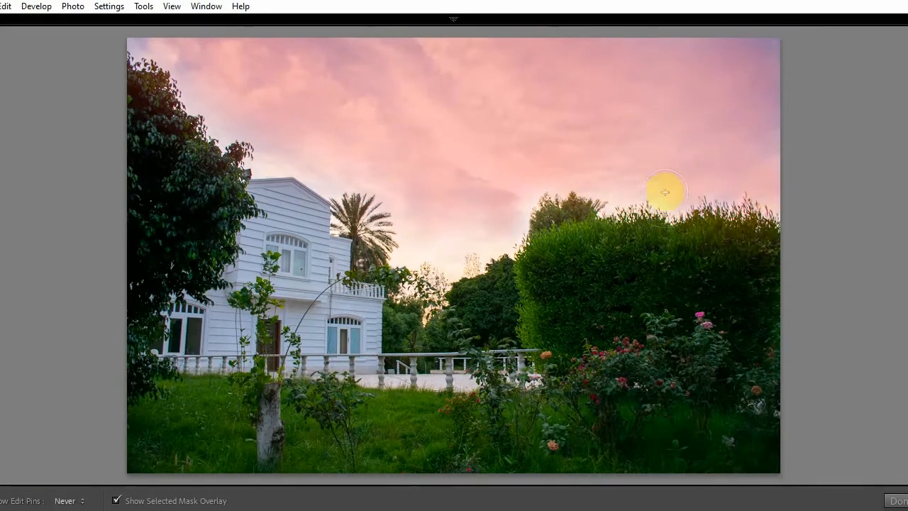
pyautogui.press('h')
# Enable Auto Mask for the brush and paint the remaining sky near the treetops
pyautogui.moveTo(892, 302)
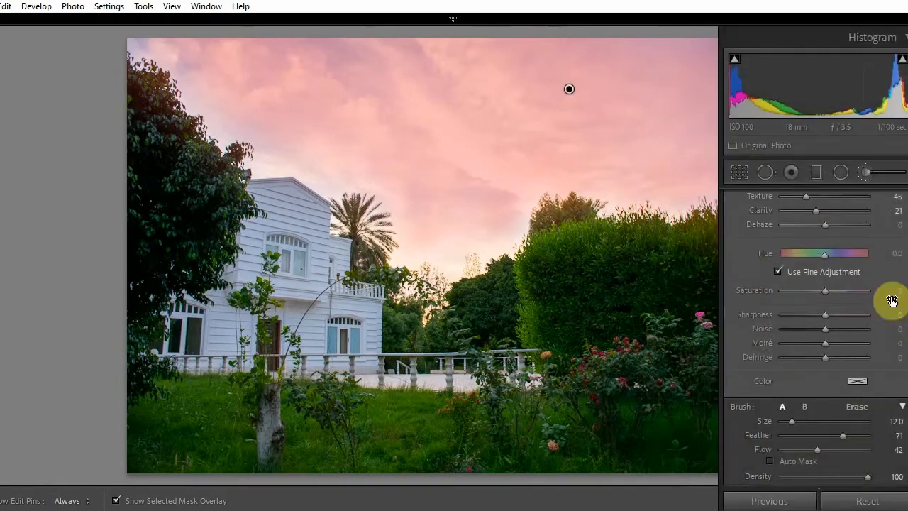
pyautogui.click(774, 459)
pyautogui.moveTo(519, 195); pyautogui.dragTo(512, 220)
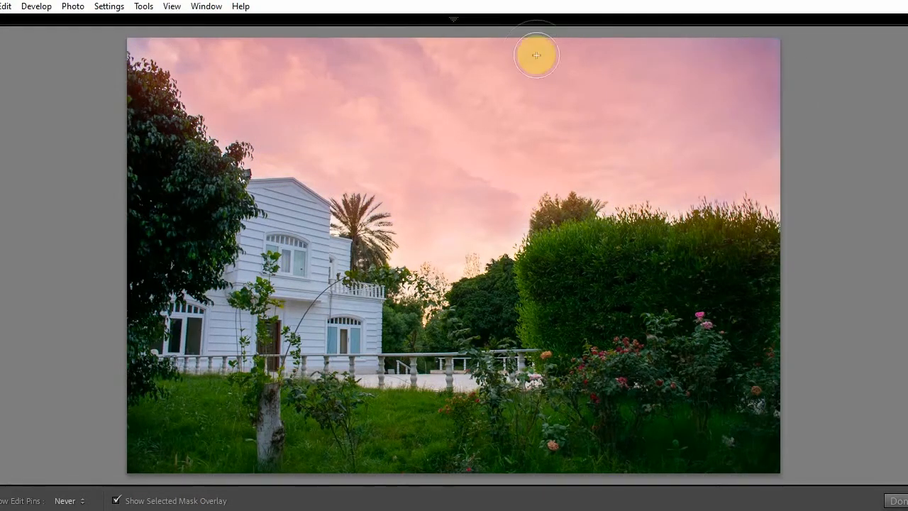
pyautogui.click(509, 150)
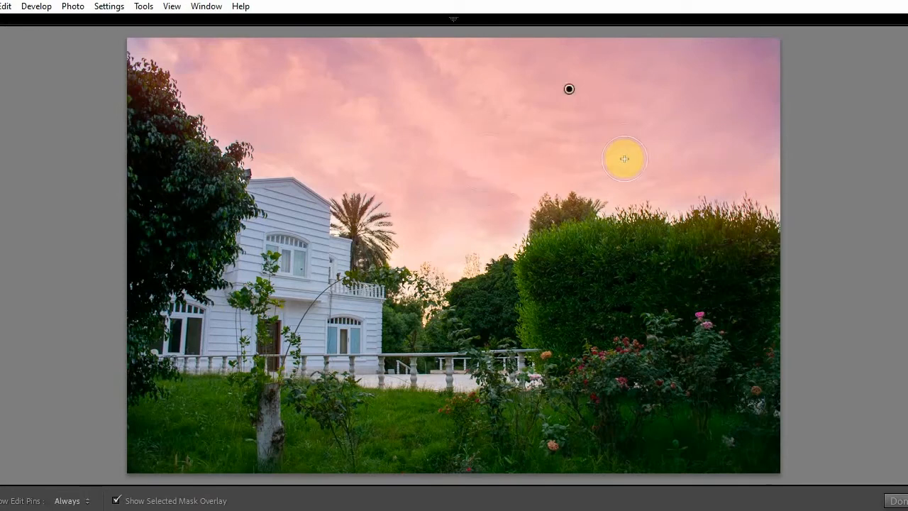
# Reset the sky mask's texture and clarity to 0 and set its exposure to -0.10
pyautogui.moveTo(907, 240)
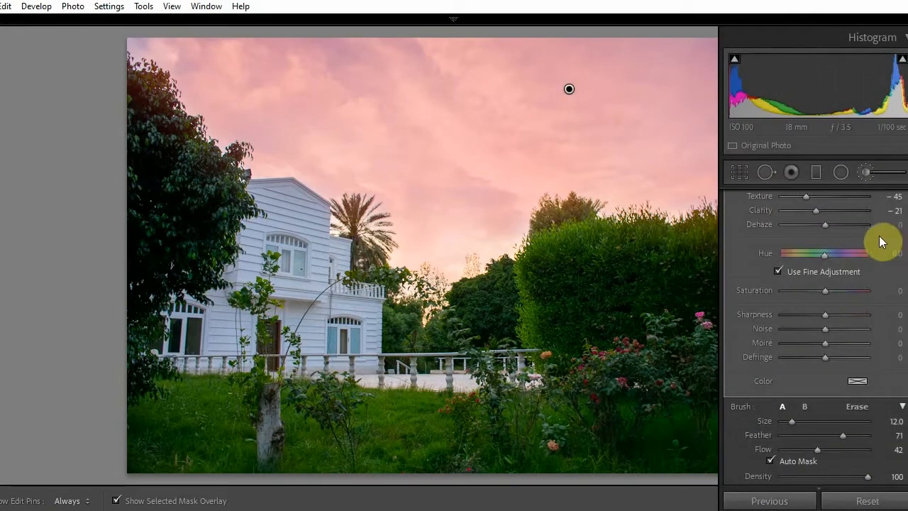
pyautogui.scroll(5, 816, 333)
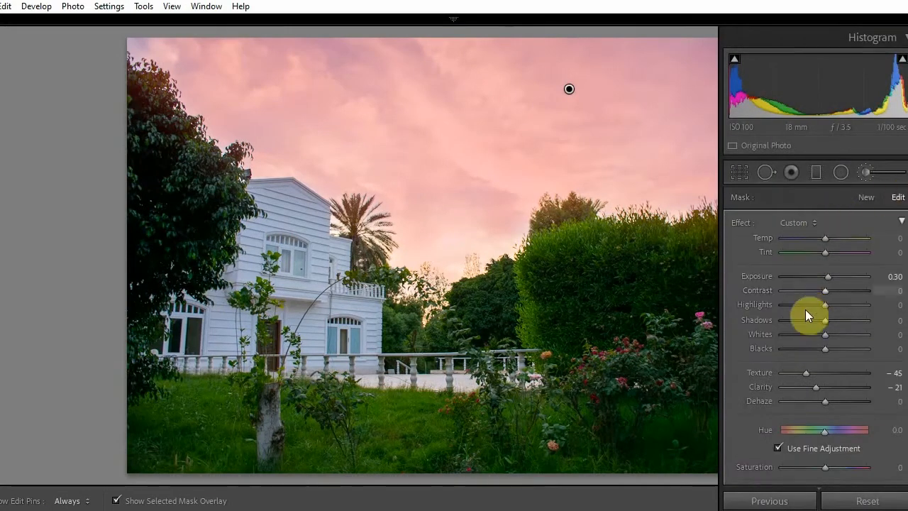
pyautogui.doubleClick(806, 373)
pyautogui.doubleClick(816, 387)
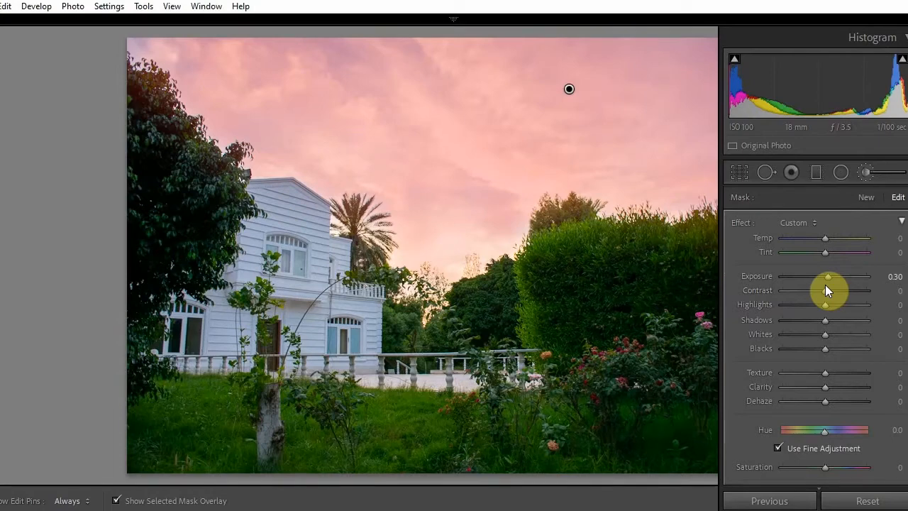
pyautogui.moveTo(830, 279); pyautogui.dragTo(825, 278)
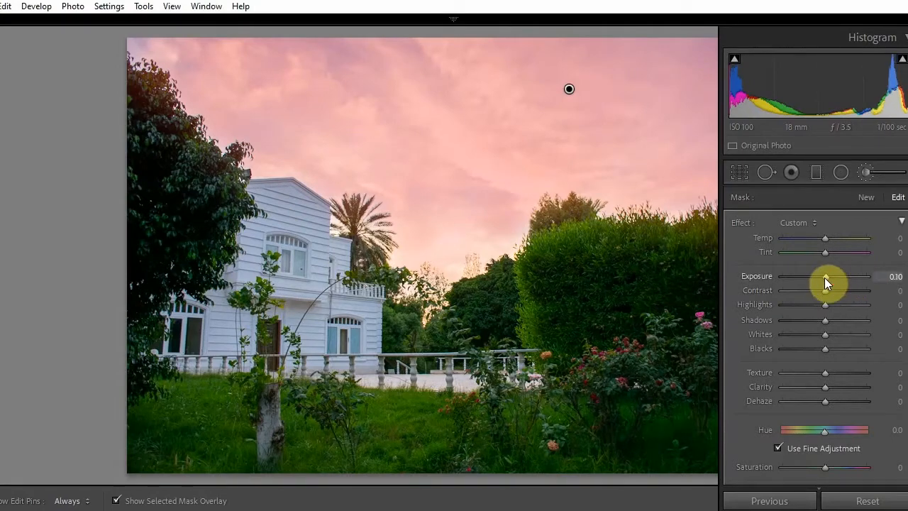
# Hide the mask overlay and set the sky mask's dehaze to 40
pyautogui.click(118, 500)
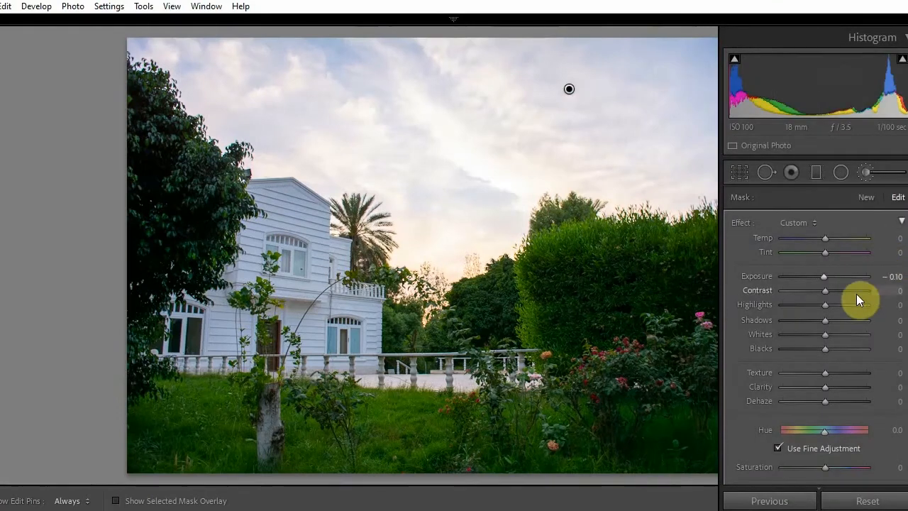
pyautogui.moveTo(827, 401); pyautogui.dragTo(843, 403)
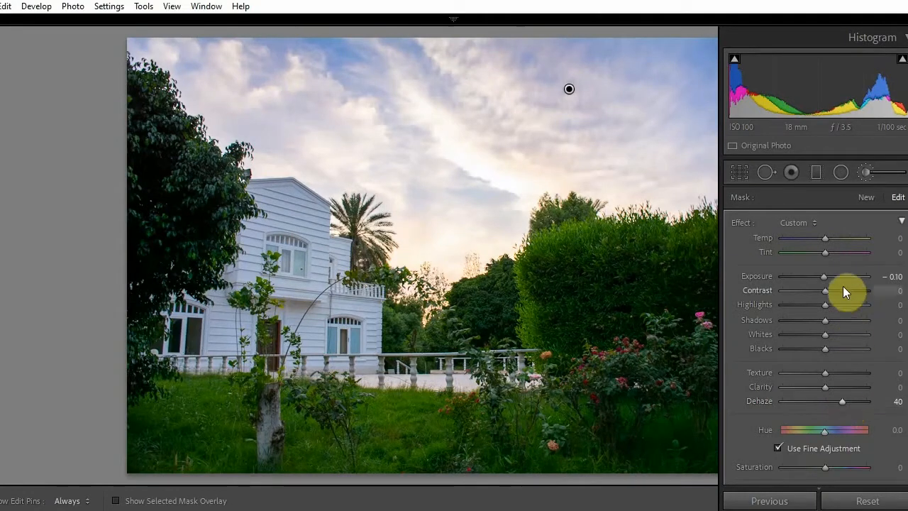
# Set the sky mask's contrast to 6 and its highlights to -40
pyautogui.moveTo(843, 290); pyautogui.dragTo(827, 292)
pyautogui.press('Up')
pyautogui.press('Up')
pyautogui.press('Up')
pyautogui.press('Up')
pyautogui.press('Up')
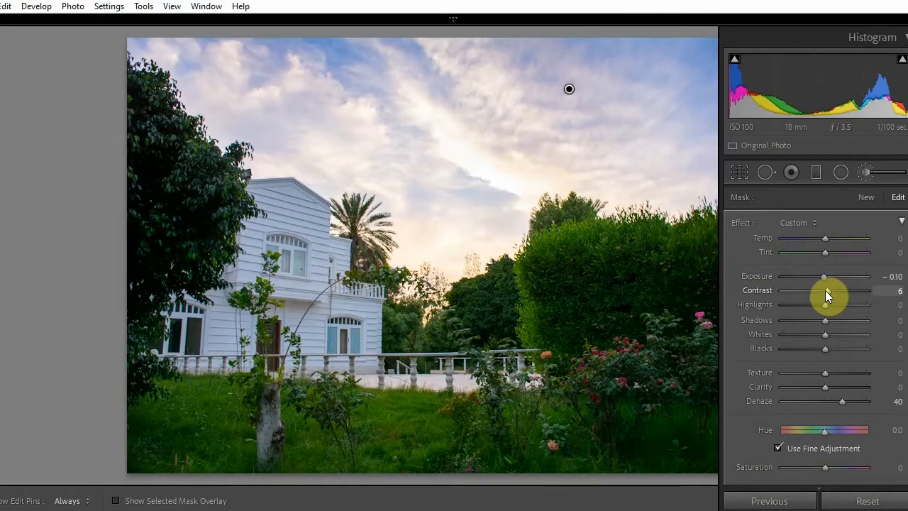
pyautogui.moveTo(826, 304); pyautogui.dragTo(807, 304)
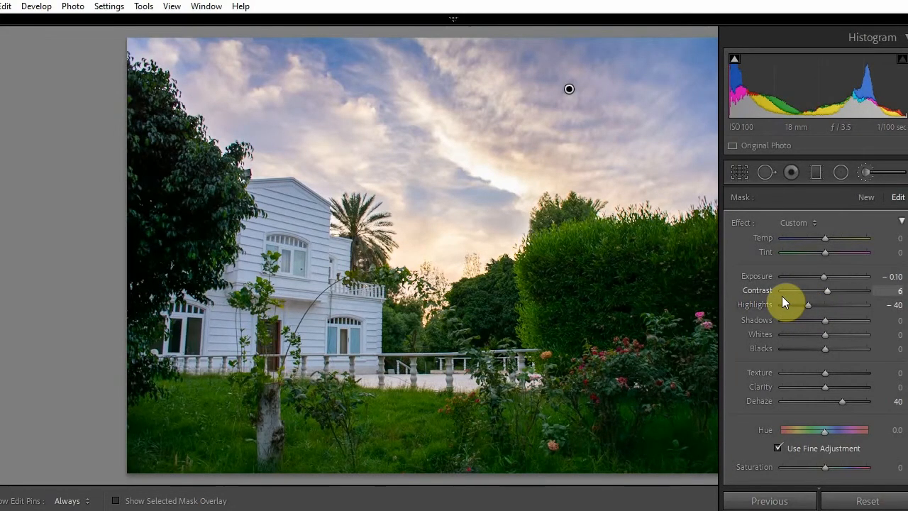
# Increase the sky mask's saturation and finish the brush adjustment
pyautogui.scroll(13, 827, 465)
pyautogui.press('Up')
pyautogui.press('Up')
pyautogui.press('Up')
pyautogui.press('Up')
pyautogui.press('Up')
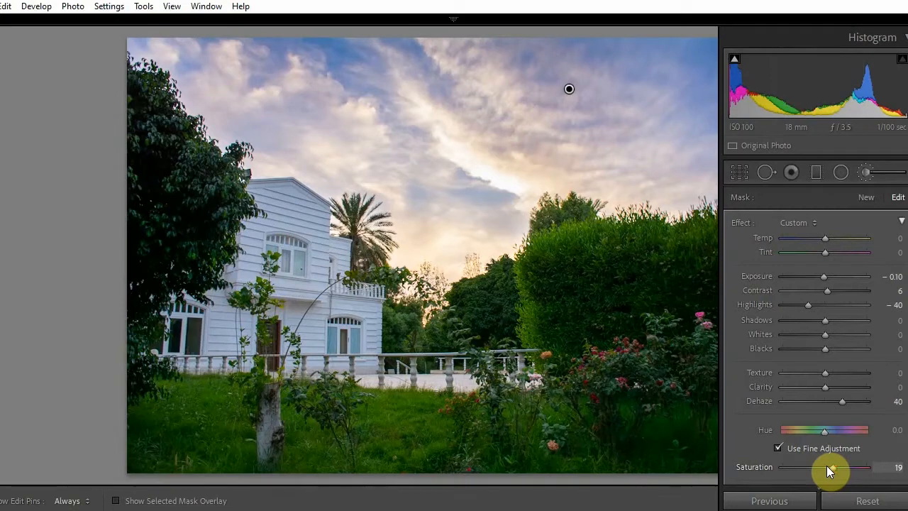
pyautogui.press('Up')
pyautogui.press('Up')
pyautogui.moveTo(907, 206); pyautogui.dragTo(907, 260)
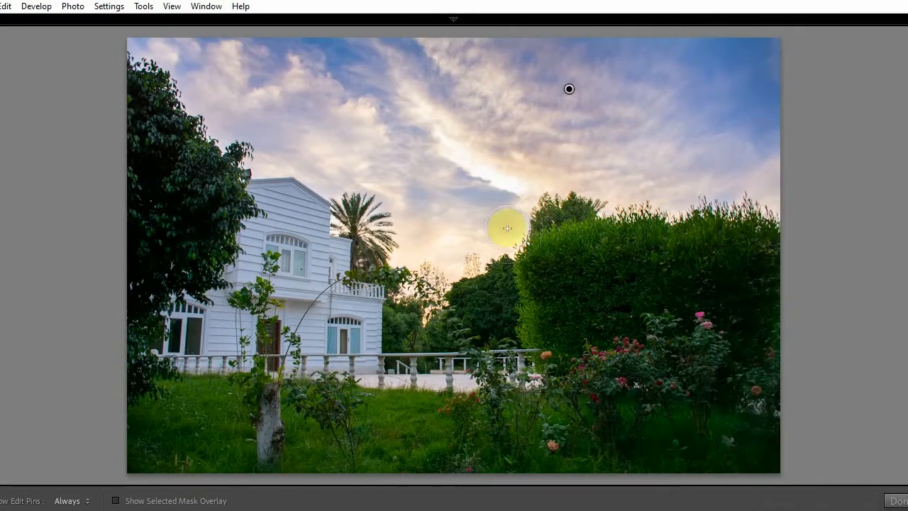
pyautogui.click(897, 497)
pyautogui.press('Tab')
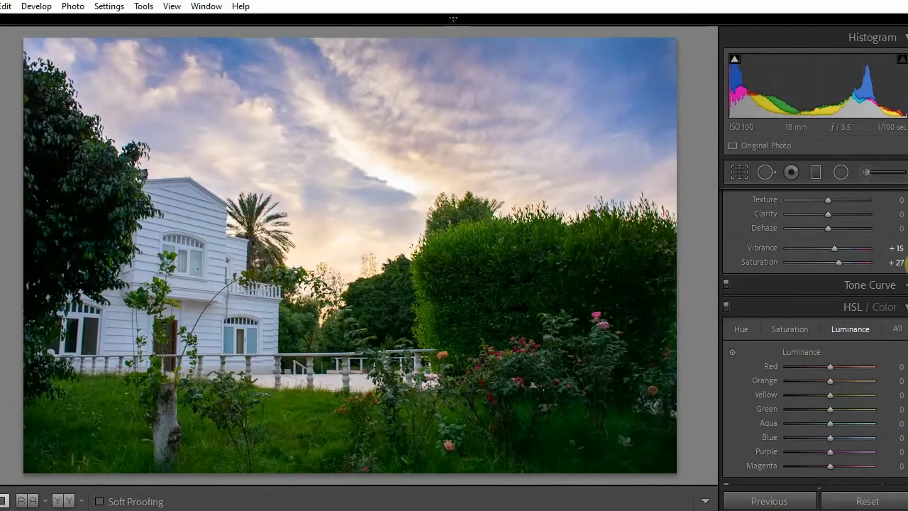
# Raise the HSL saturation of the sunset glow to orange +30 and yellow +90, and boost the blue sky's saturation
pyautogui.click(741, 329)
pyautogui.click(790, 331)
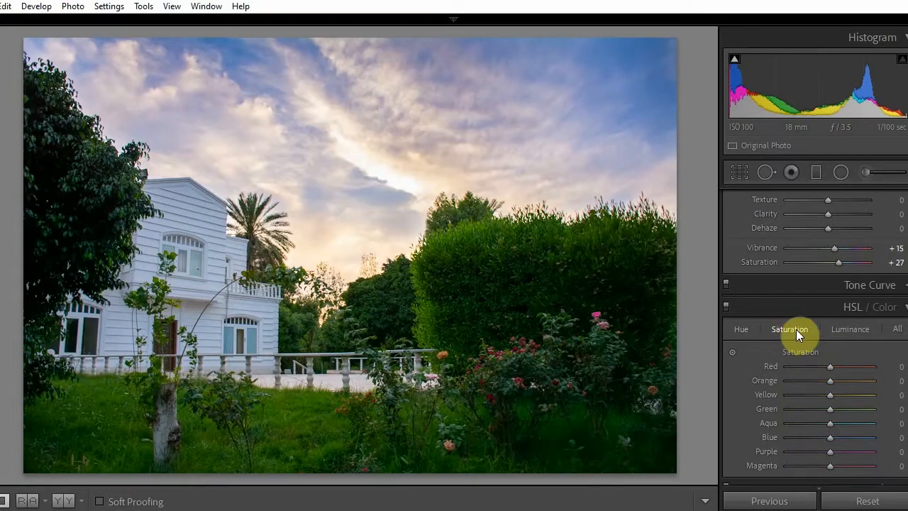
pyautogui.click(732, 352)
pyautogui.moveTo(440, 197); pyautogui.dragTo(440, 142)
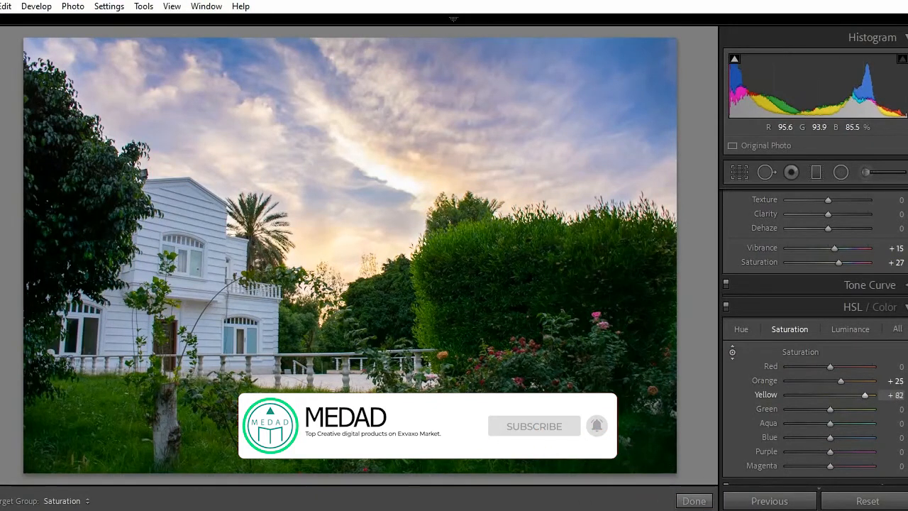
pyautogui.moveTo(421, 102); pyautogui.dragTo(421, 129)
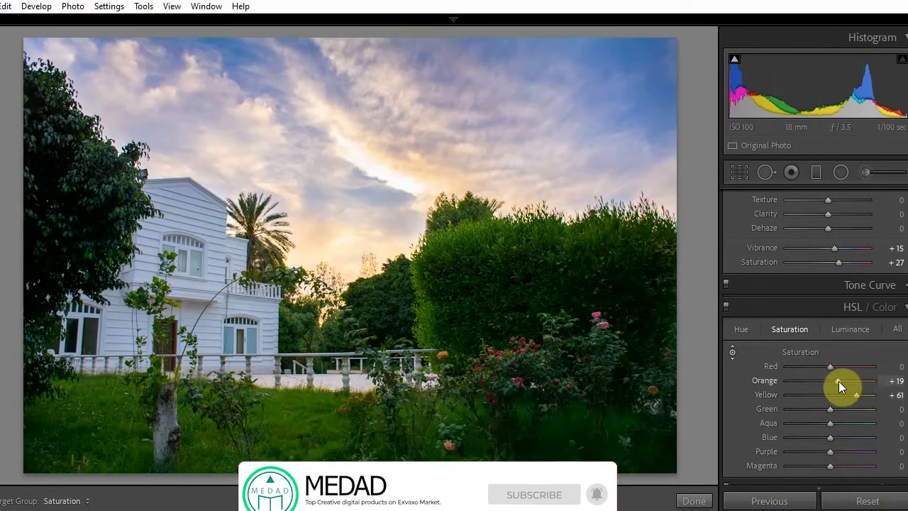
pyautogui.moveTo(326, 247); pyautogui.dragTo(327, 213)
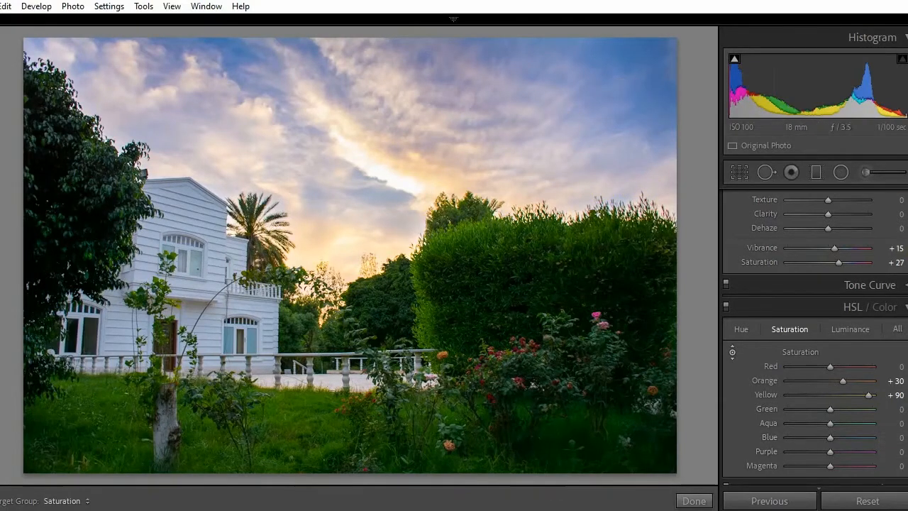
pyautogui.scroll(-3, 815, 337)
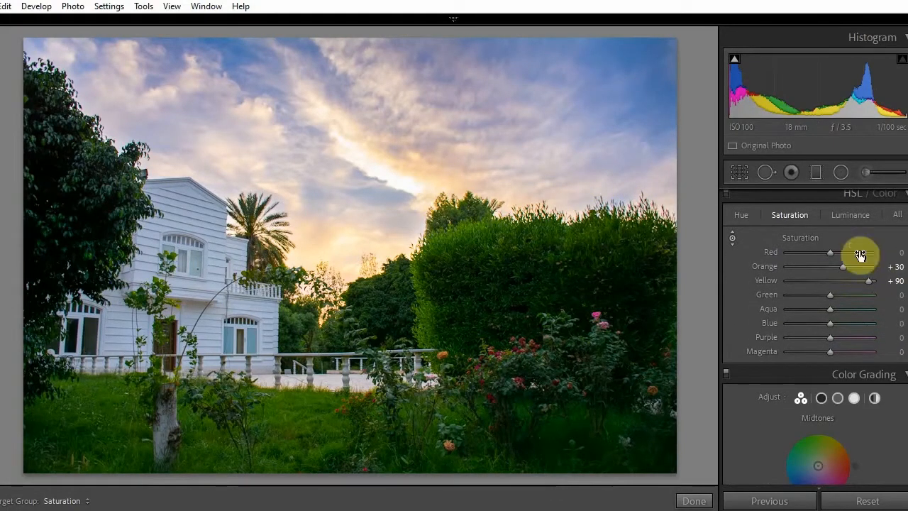
pyautogui.moveTo(610, 87); pyautogui.dragTo(610, 60)
# Shift the HSL hues to orange -5 and yellow -22, and move the blue hue slightly towards aqua
pyautogui.click(846, 215)
pyautogui.click(744, 214)
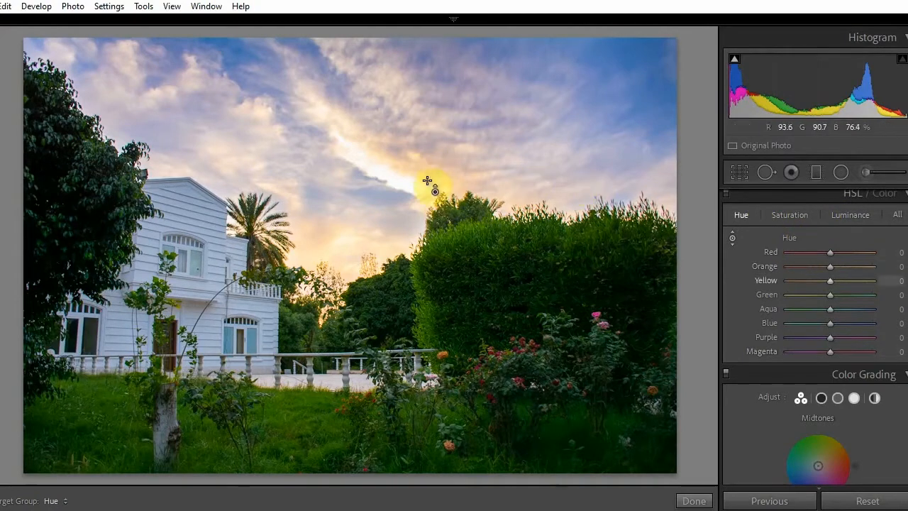
pyautogui.moveTo(374, 235); pyautogui.dragTo(374, 253)
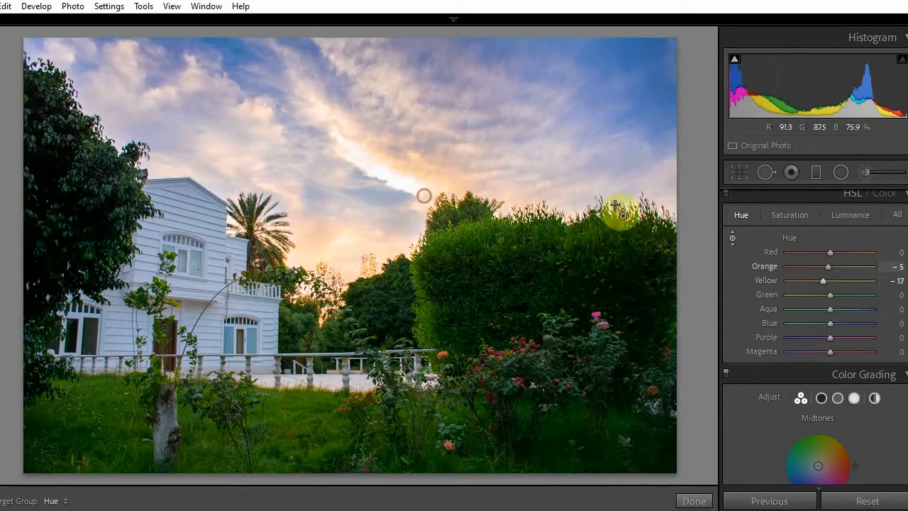
pyautogui.press('Down')
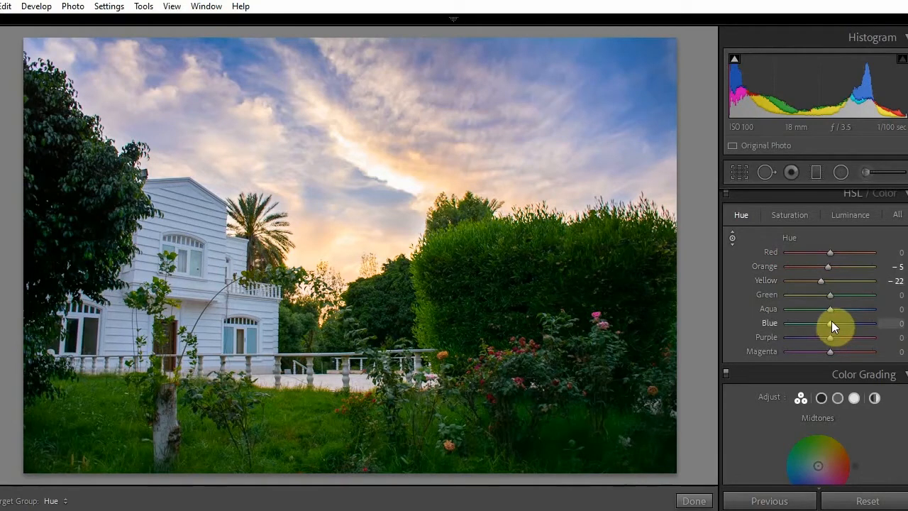
pyautogui.moveTo(832, 321)
pyautogui.mouseDown()
pyautogui.moveTo(813, 325)
pyautogui.moveTo(825, 324)
pyautogui.mouseUp()
# Adjust the HSL luminance of the sunset glow to orange +6 and yellow +18 by sampling the bright sky
pyautogui.click(851, 215)
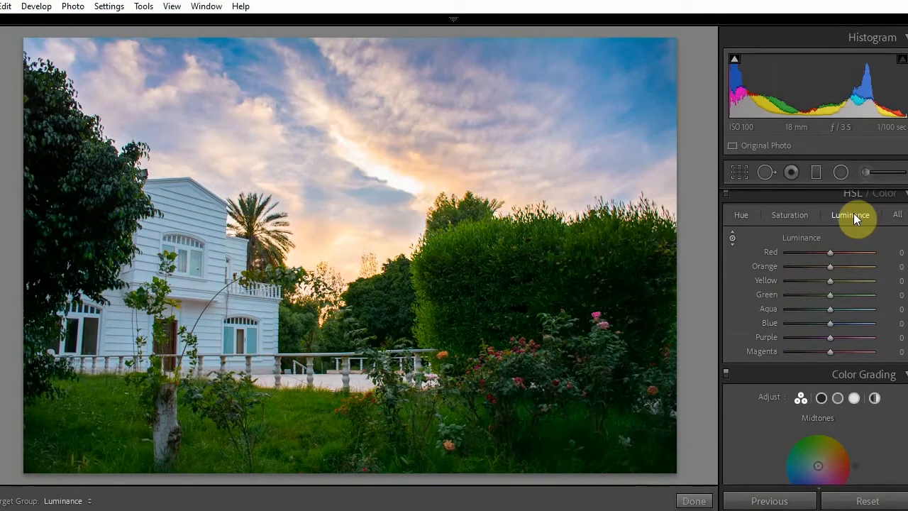
pyautogui.click(732, 238)
pyautogui.moveTo(406, 180); pyautogui.dragTo(406, 202)
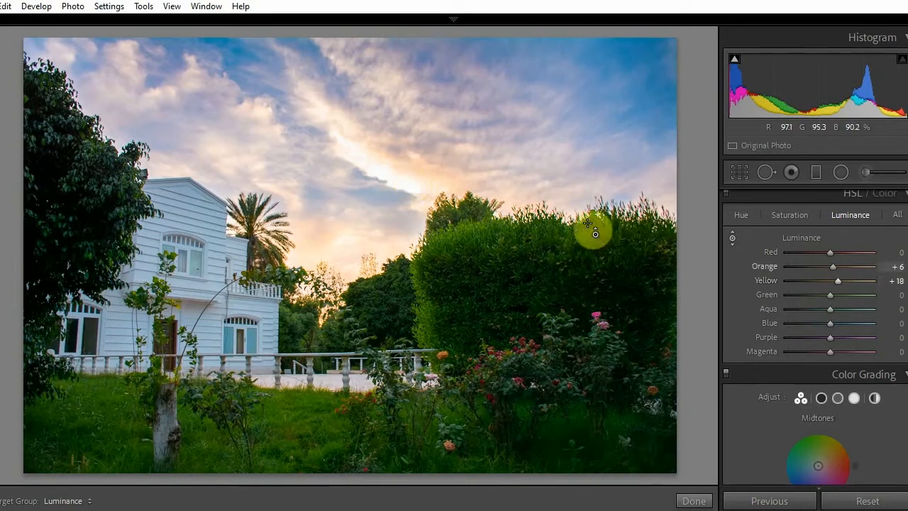
# Set the luminance noise reduction to 19
pyautogui.moveTo(902, 261); pyautogui.dragTo(907, 376)
pyautogui.moveTo(787, 293); pyautogui.dragTo(805, 297)
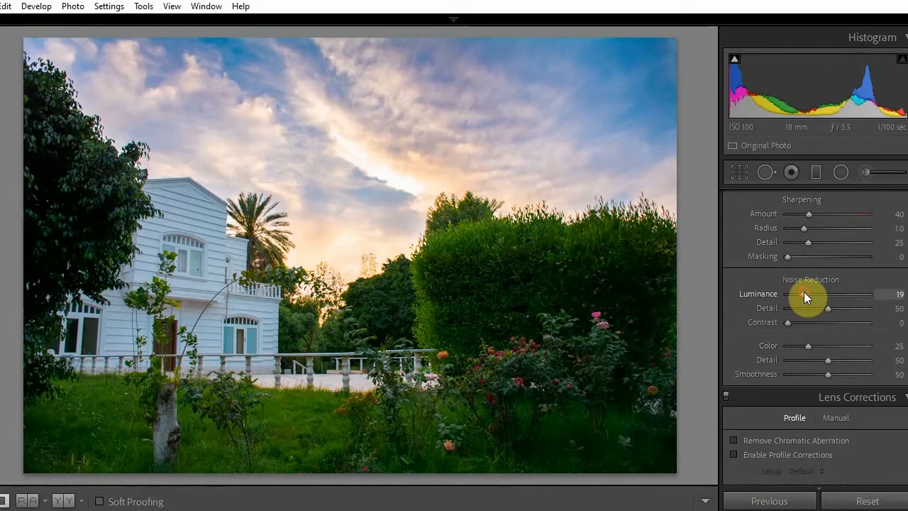
# Apply the Modern 04 profile to the photo and close the profile browser
pyautogui.moveTo(907, 365); pyautogui.dragTo(901, 245)
pyautogui.click(886, 249)
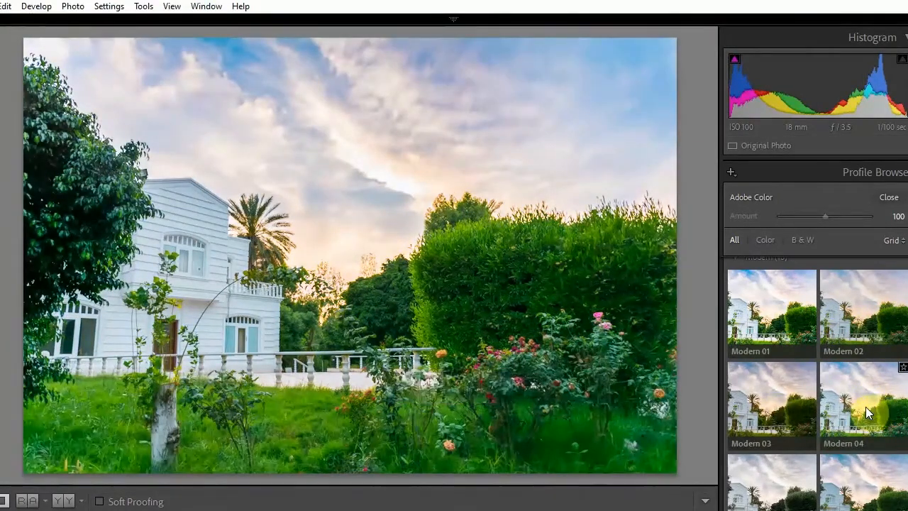
pyautogui.scroll(-2, 865, 407)
pyautogui.click(868, 346)
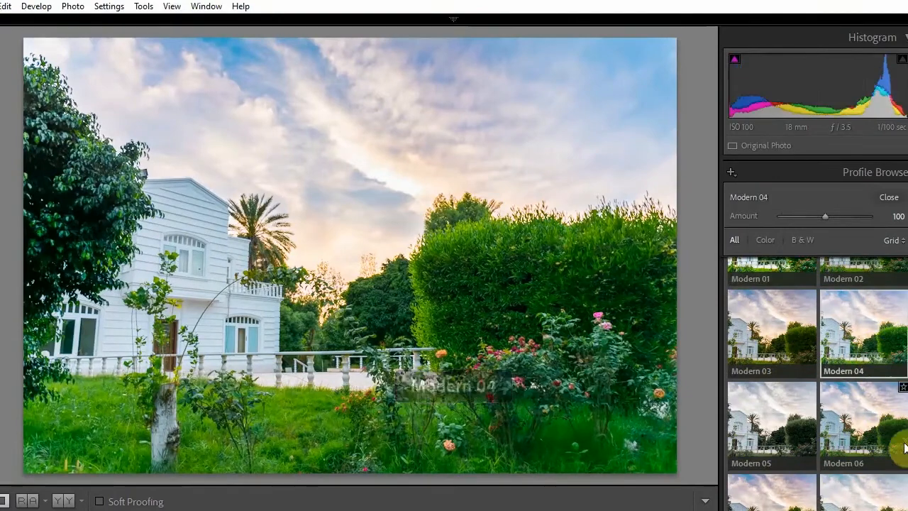
pyautogui.scroll(-3, 868, 346)
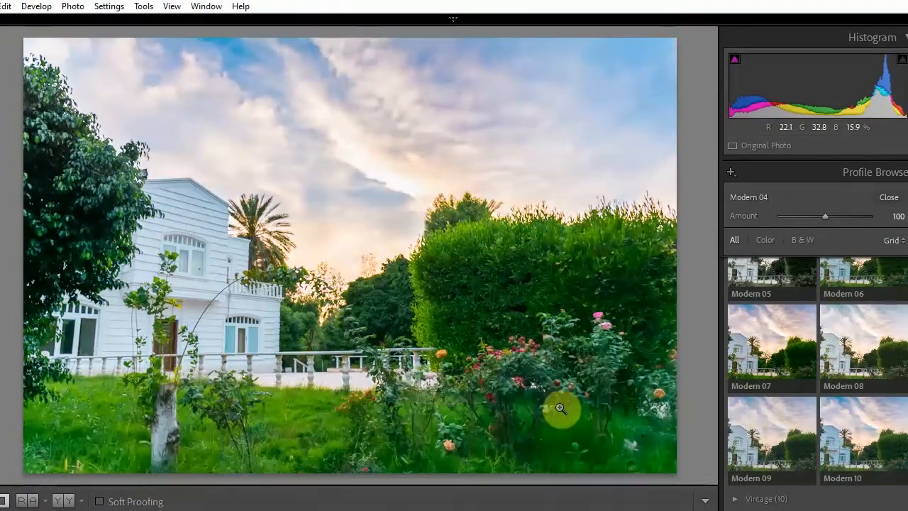
pyautogui.scroll(10, 818, 383)
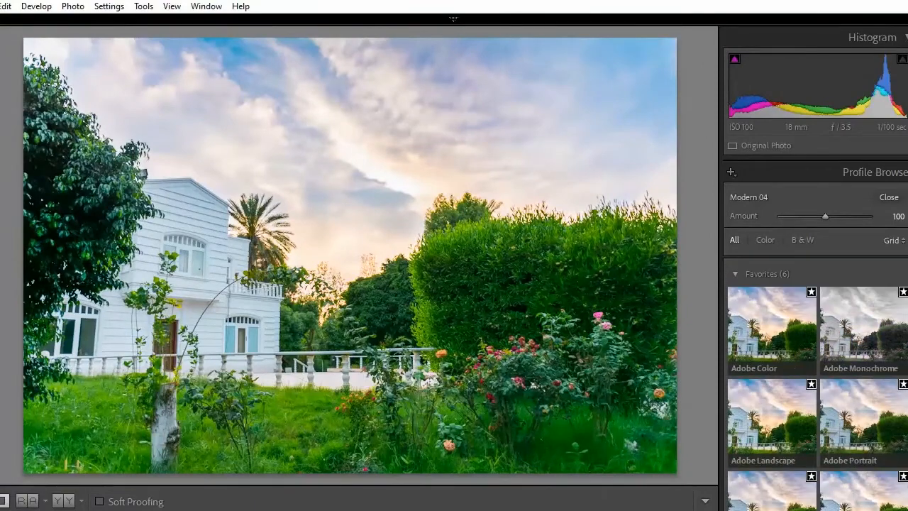
pyautogui.click(890, 197)
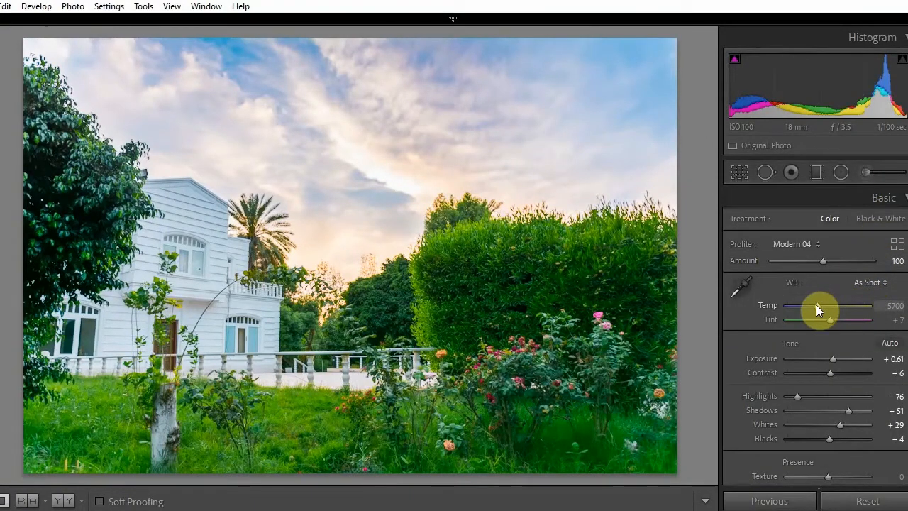
# Try a warmer white balance temperature of 6298 and the Daylight white balance preset on the photo
pyautogui.moveTo(817, 304)
pyautogui.mouseDown()
pyautogui.moveTo(843, 304)
pyautogui.moveTo(801, 307)
pyautogui.moveTo(823, 308)
pyautogui.mouseUp()
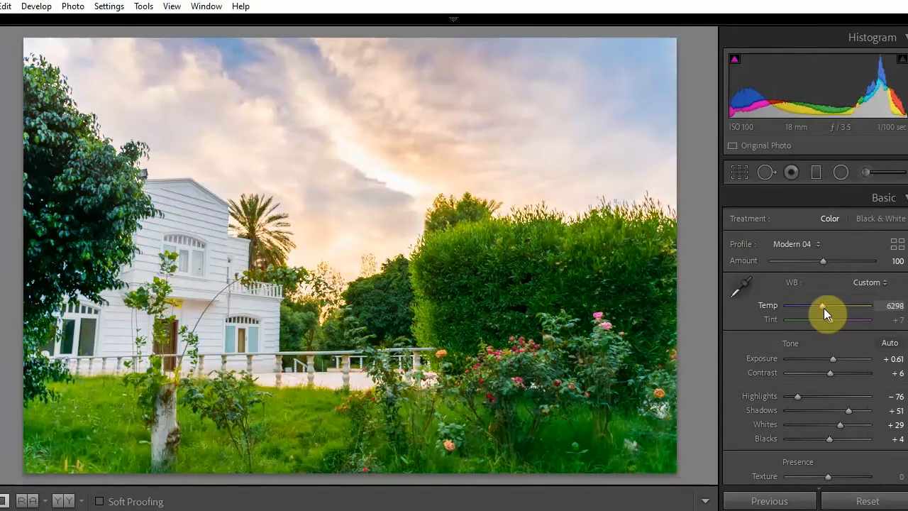
pyautogui.click(870, 283)
pyautogui.click(836, 331)
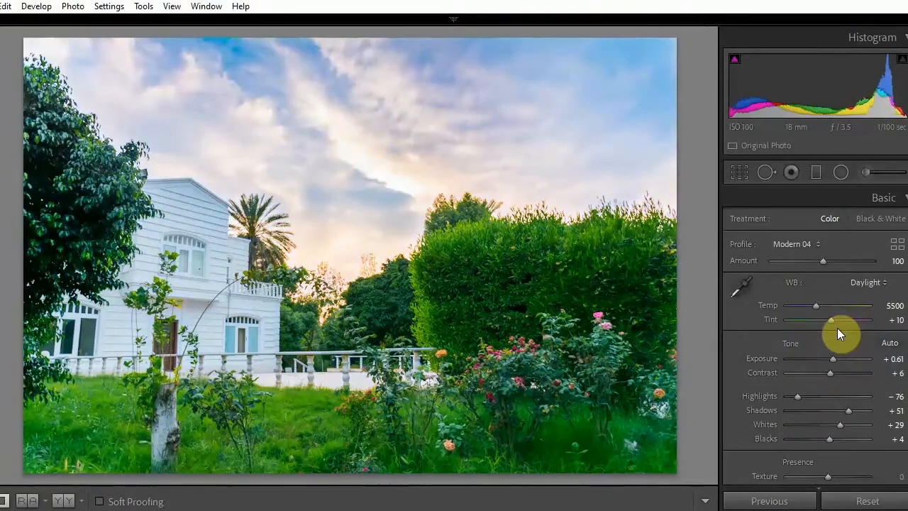
# Apply the Cloudy white balance preset and lower its temperature to 6000
pyautogui.click(860, 288)
pyautogui.click(830, 347)
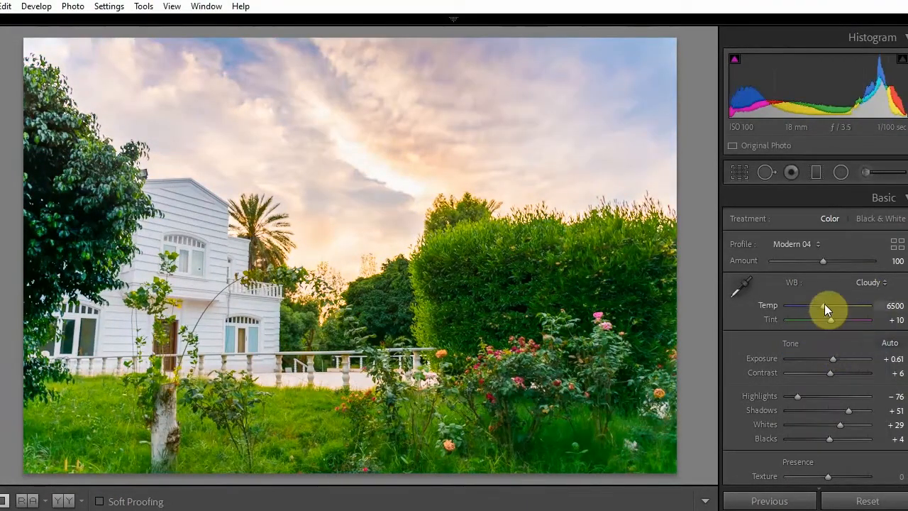
pyautogui.moveTo(825, 304); pyautogui.dragTo(820, 305)
# Reopen the sky's adjustment brush mask, cool its temperature to -7 and finish the mask edit
pyautogui.click(866, 173)
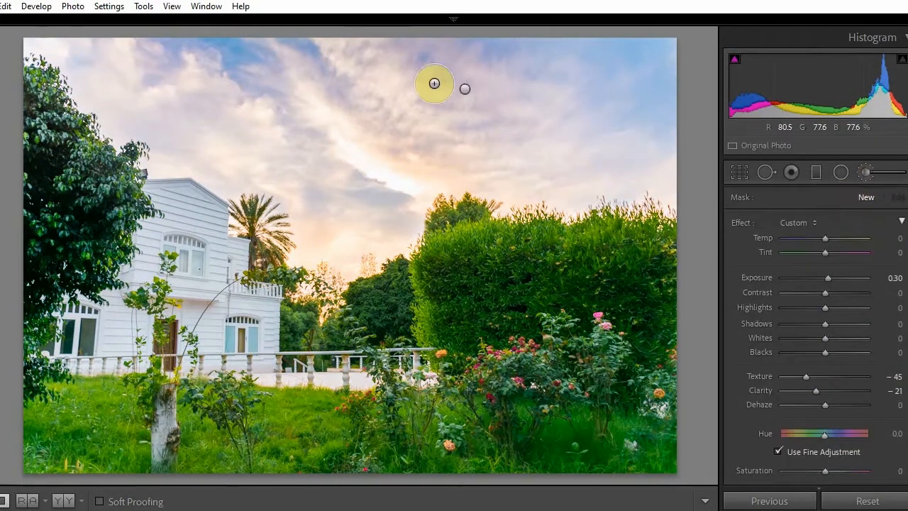
pyautogui.click(465, 90)
pyautogui.moveTo(825, 279)
pyautogui.mouseDown()
pyautogui.moveTo(802, 307)
pyautogui.moveTo(830, 291)
pyautogui.mouseUp()
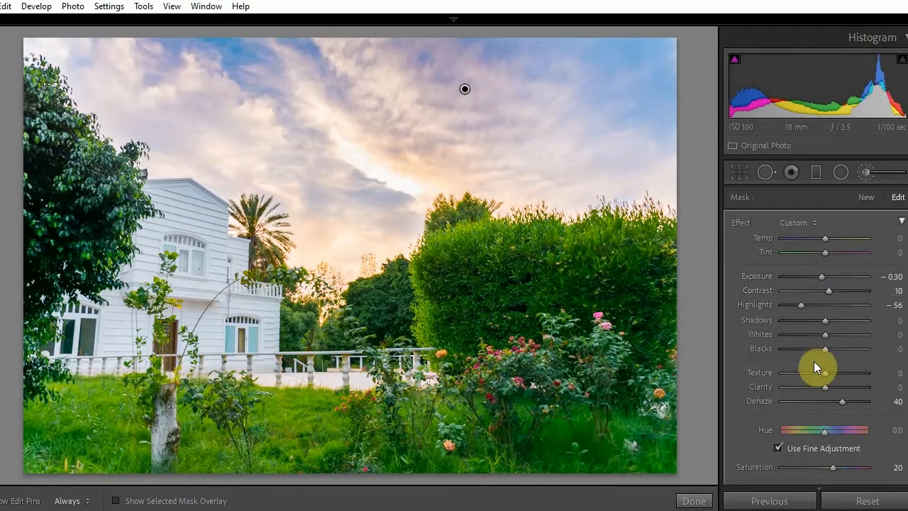
pyautogui.moveTo(826, 238); pyautogui.dragTo(827, 239)
pyautogui.scroll(-4, 827, 238)
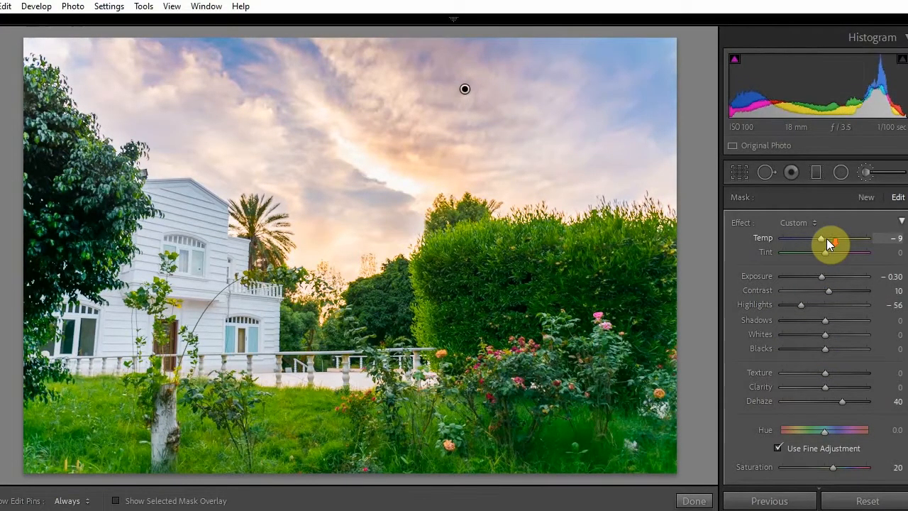
pyautogui.scroll(3, 827, 239)
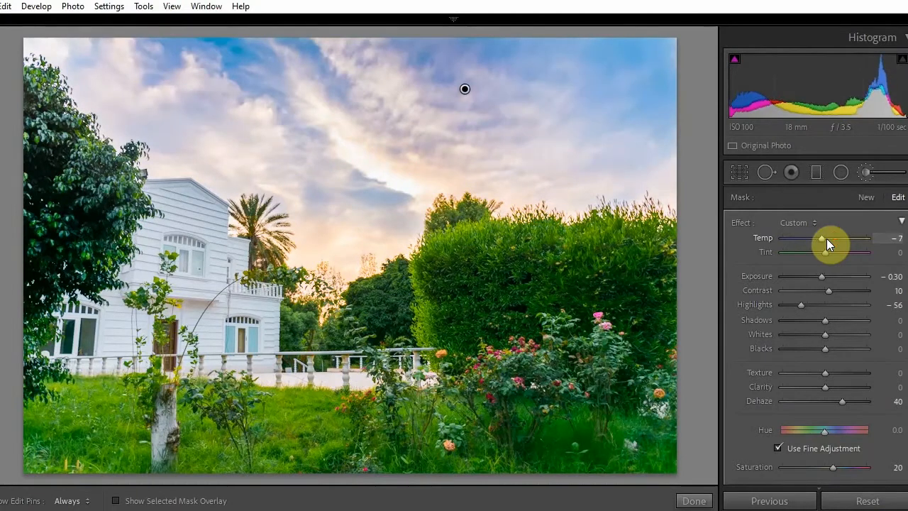
pyautogui.click(694, 502)
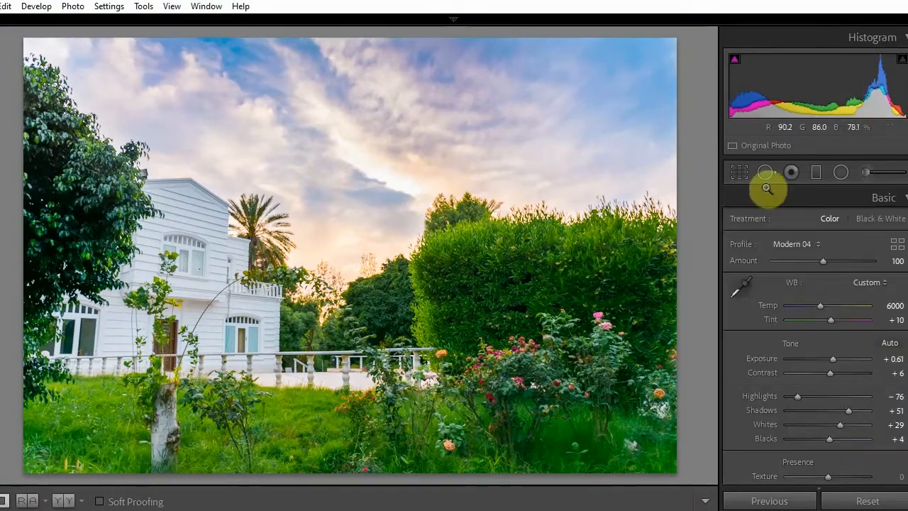
# Refine the HSL saturation to orange +31 and yellow +93, and the hues to orange -4 and yellow -18, by sampling the sky
pyautogui.scroll(-5, 816, 337)
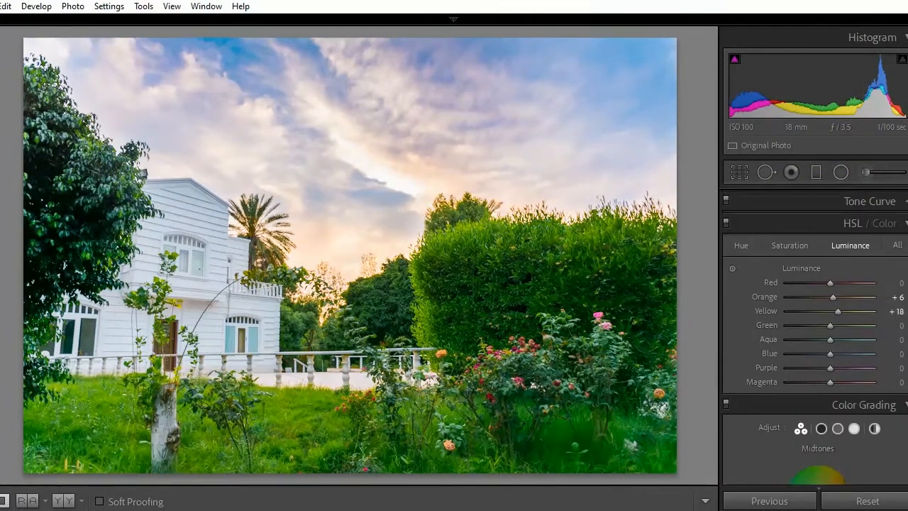
pyautogui.click(790, 245)
pyautogui.click(733, 269)
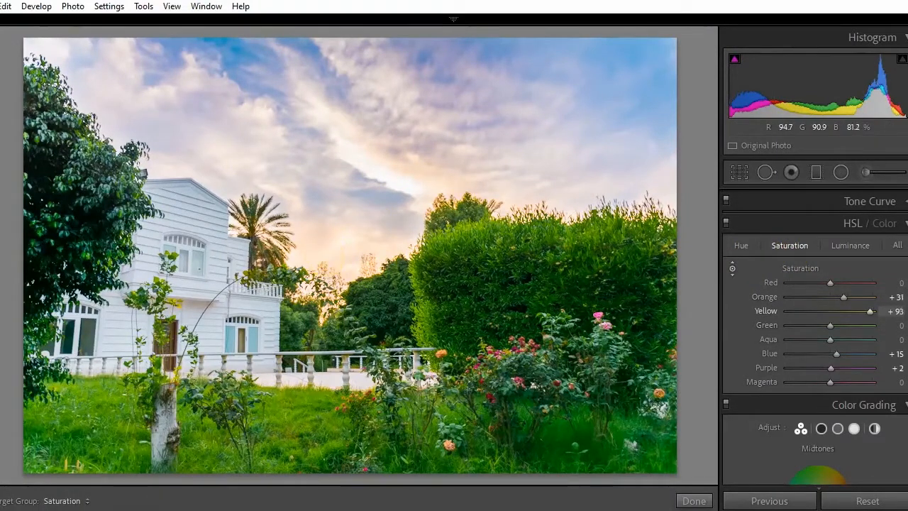
pyautogui.click(741, 245)
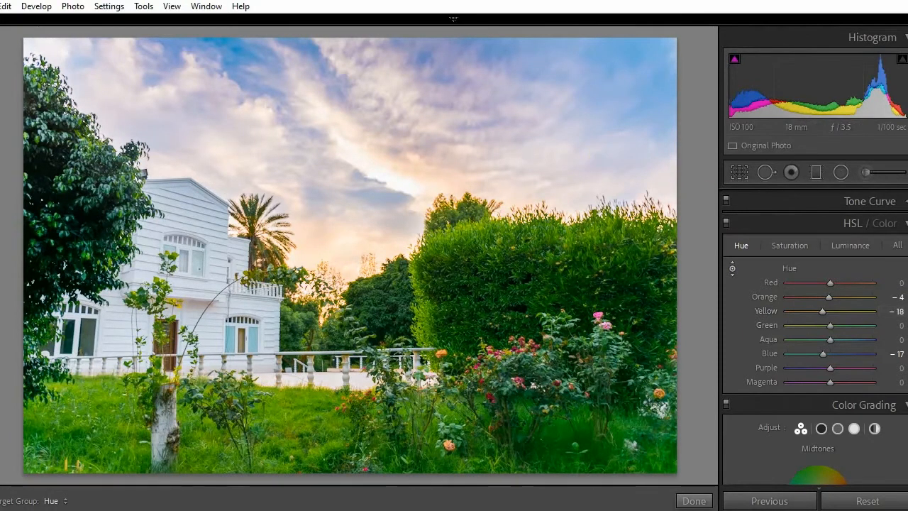
# Set the sky brush mask's exposure to -0.40 and its temperature to -6, and finish the mask edit
pyautogui.hotkey('ctrl', '1')
pyautogui.click(465, 88)
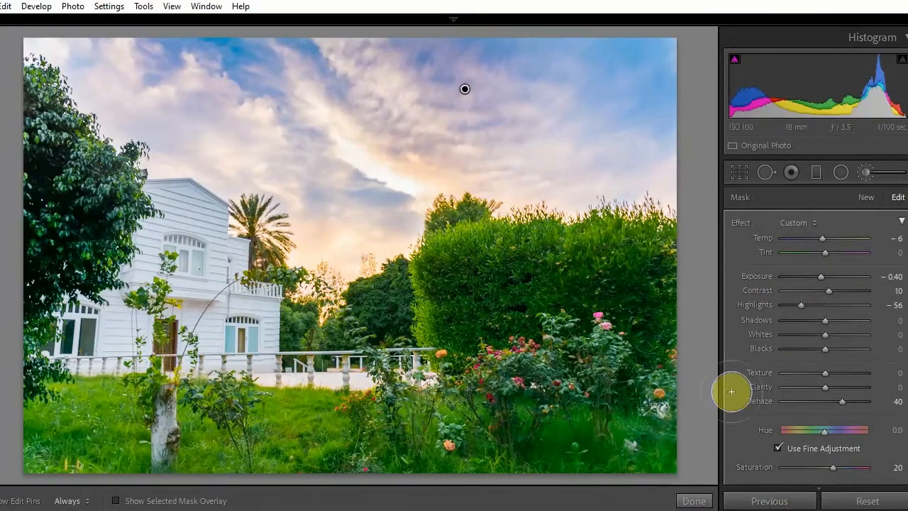
pyautogui.click(699, 502)
pyautogui.scroll(-5, 870, 261)
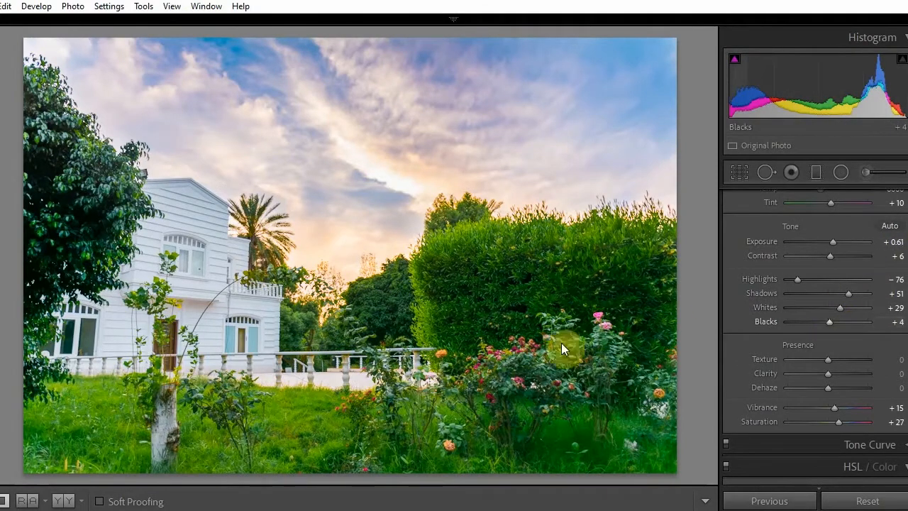
# Compare the original and edited photo in a split before/after view, zoomed in on the house facade and palm tree
pyautogui.click(63, 501)
pyautogui.click(67, 504)
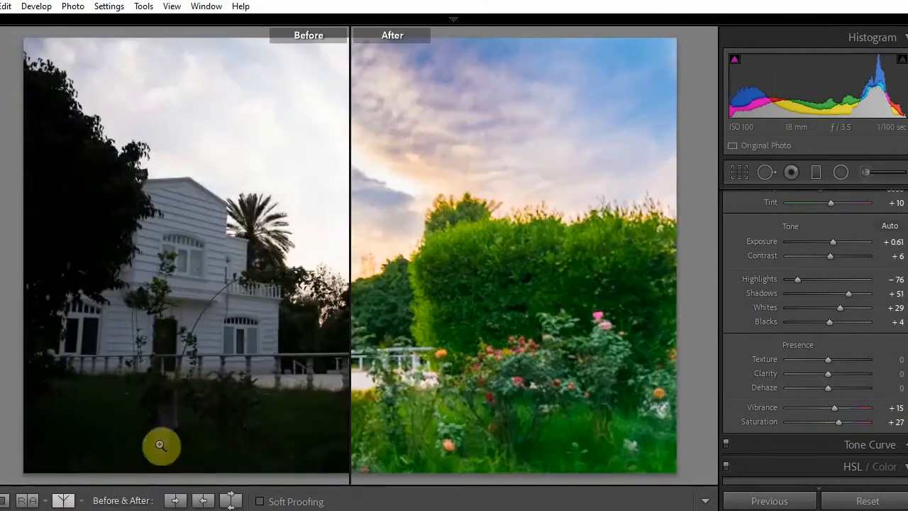
pyautogui.click(241, 278)
pyautogui.moveTo(257, 266); pyautogui.dragTo(510, 430)
pyautogui.click(510, 430)
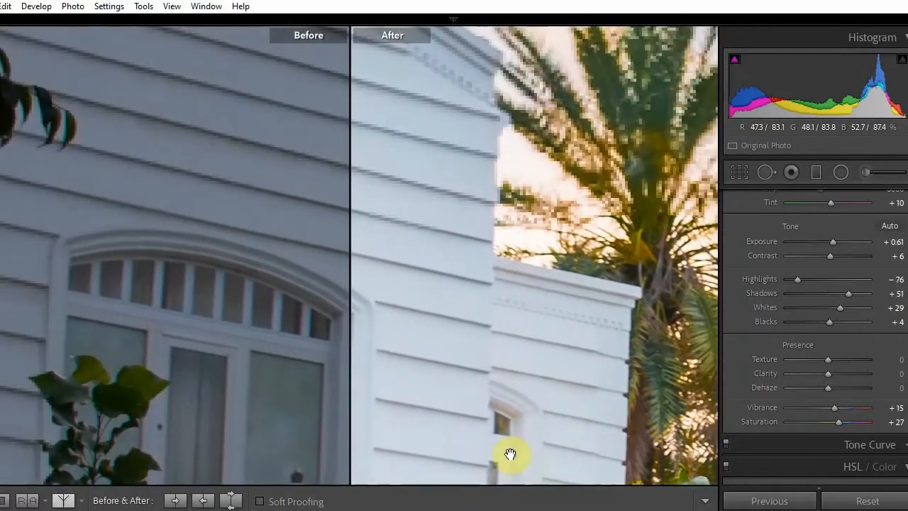
# Compare the whole photo in stacked and side-by-side before/after views, and return to the single-photo view
pyautogui.click(61, 502)
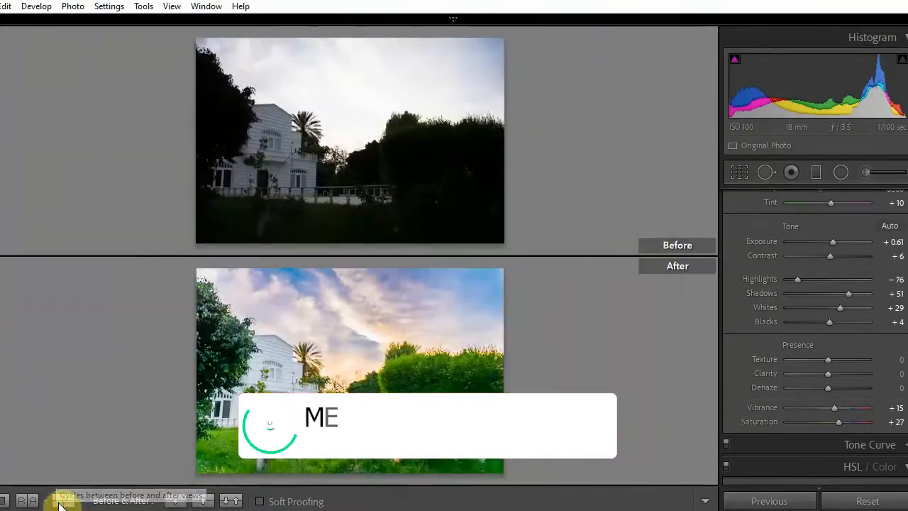
pyautogui.click(61, 502)
pyautogui.click(61, 502)
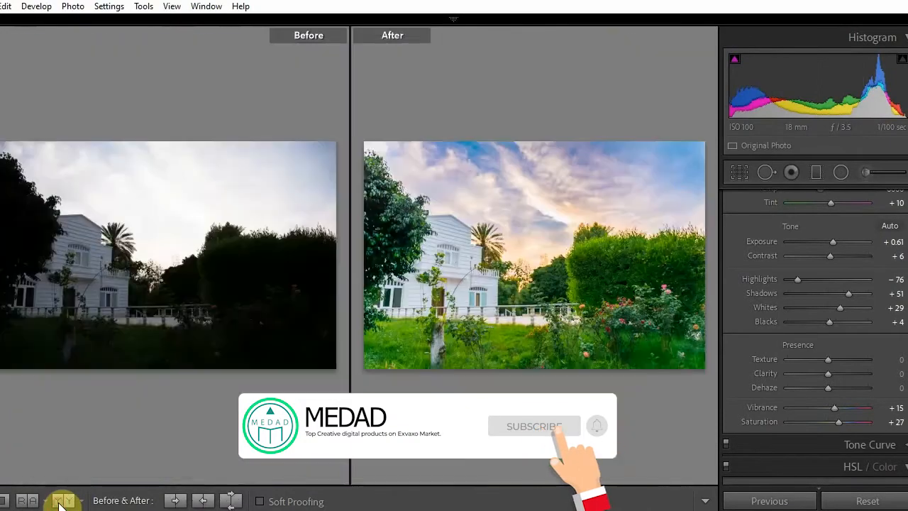
pyautogui.click(4, 501)
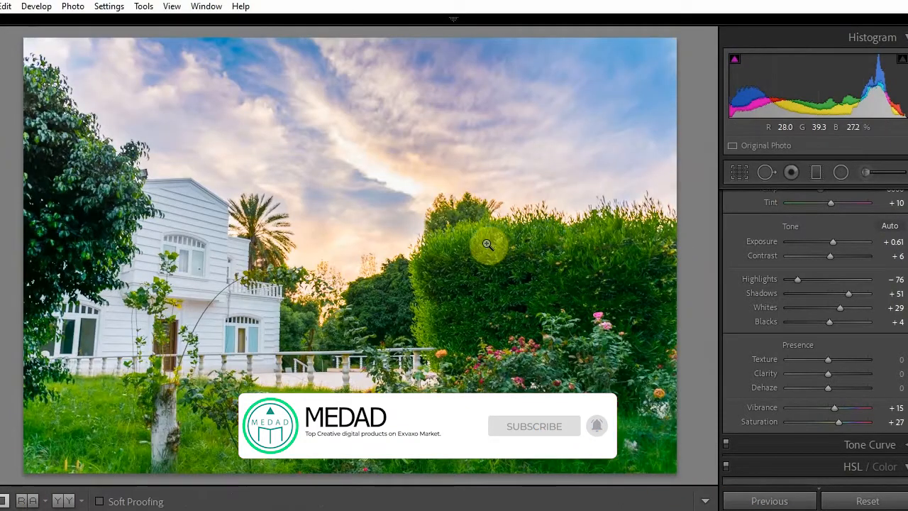